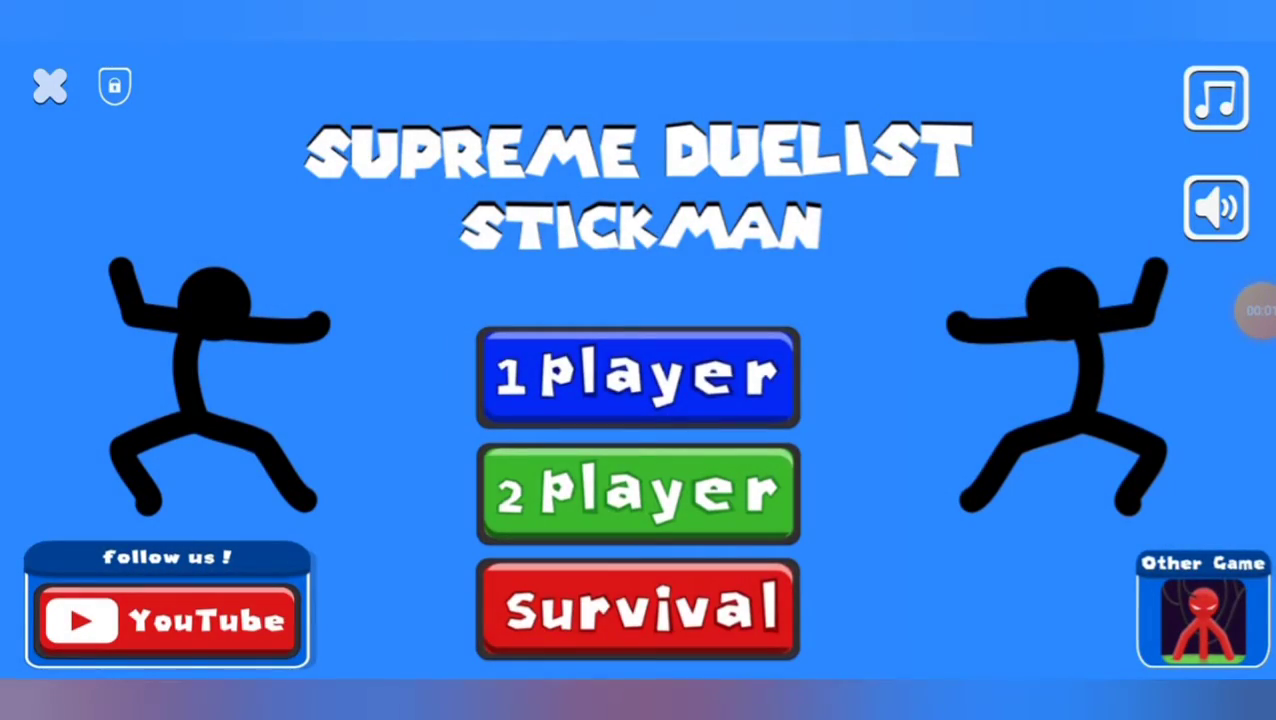
Start a boxing-glove match against the level 9 gray CPU and fight it to GG.
{"action": "left_click", "coordinate": [638, 377]}
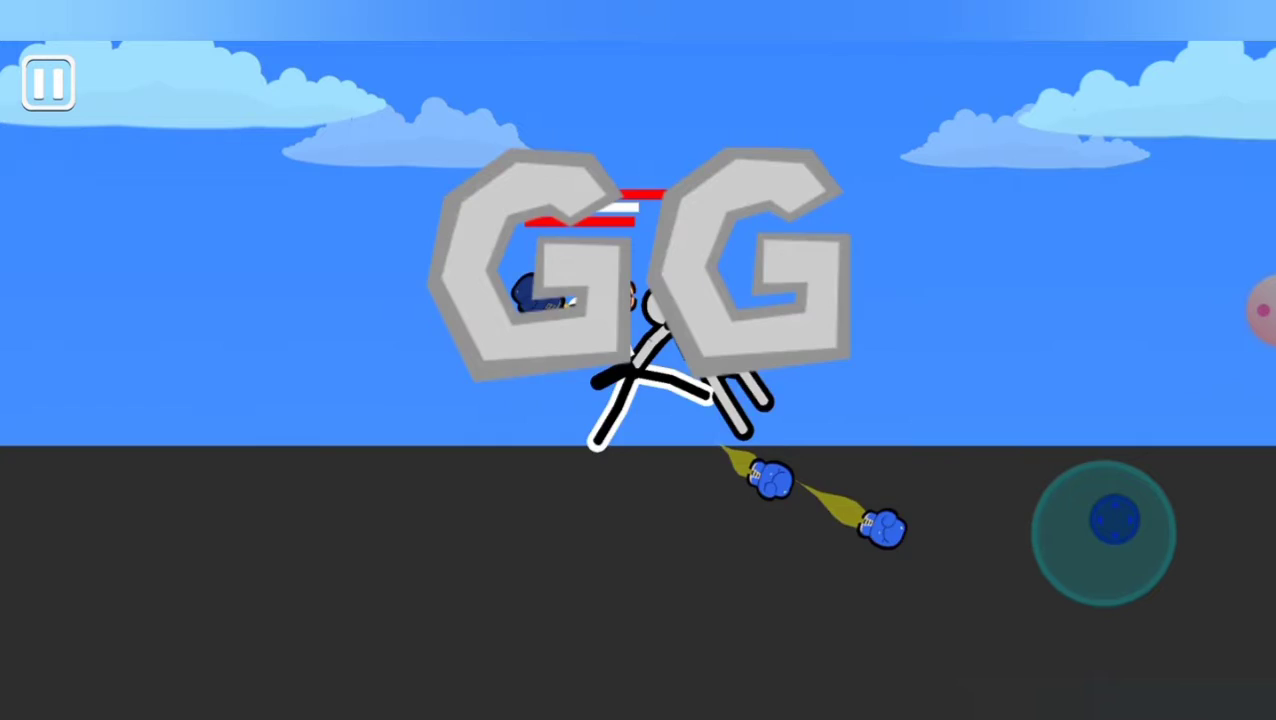
Replay the round, driving black into gray with the joystick until black wins GG.
{"action": "left_click", "coordinate": [638, 538]}
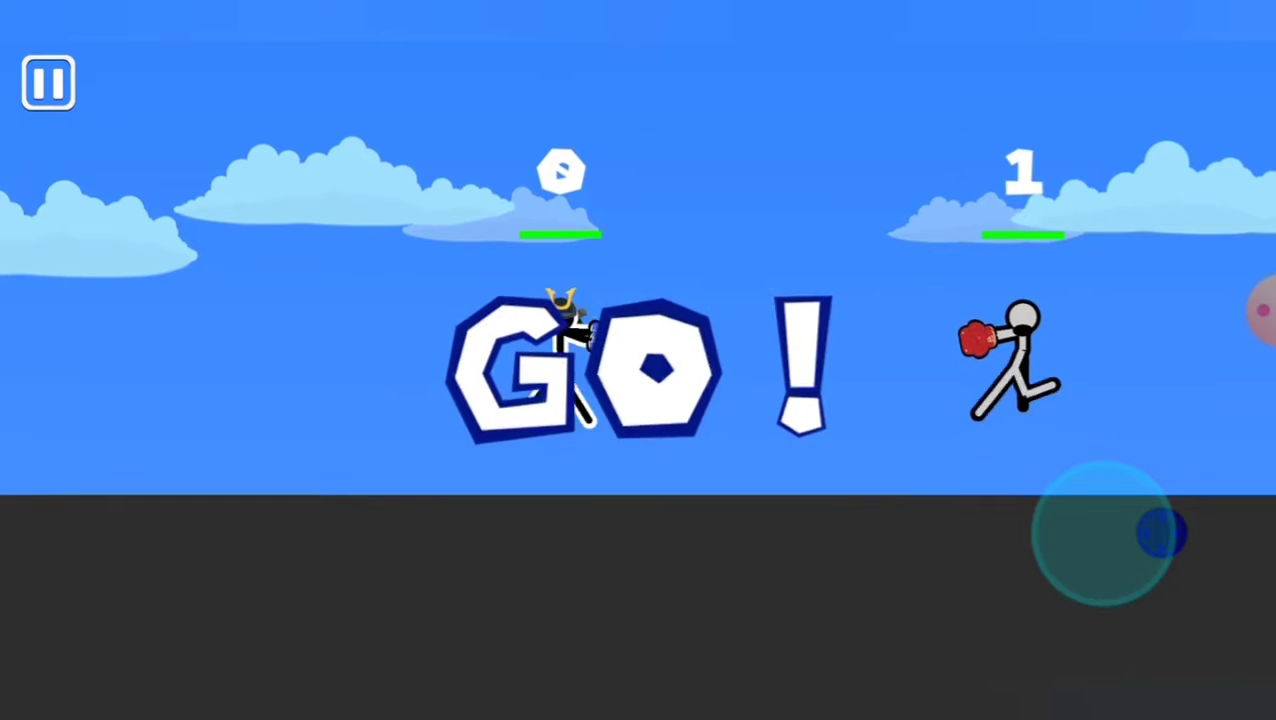
{"action": "left_click_drag", "start_coordinate": [1105, 535], "coordinate": [1160, 535]}
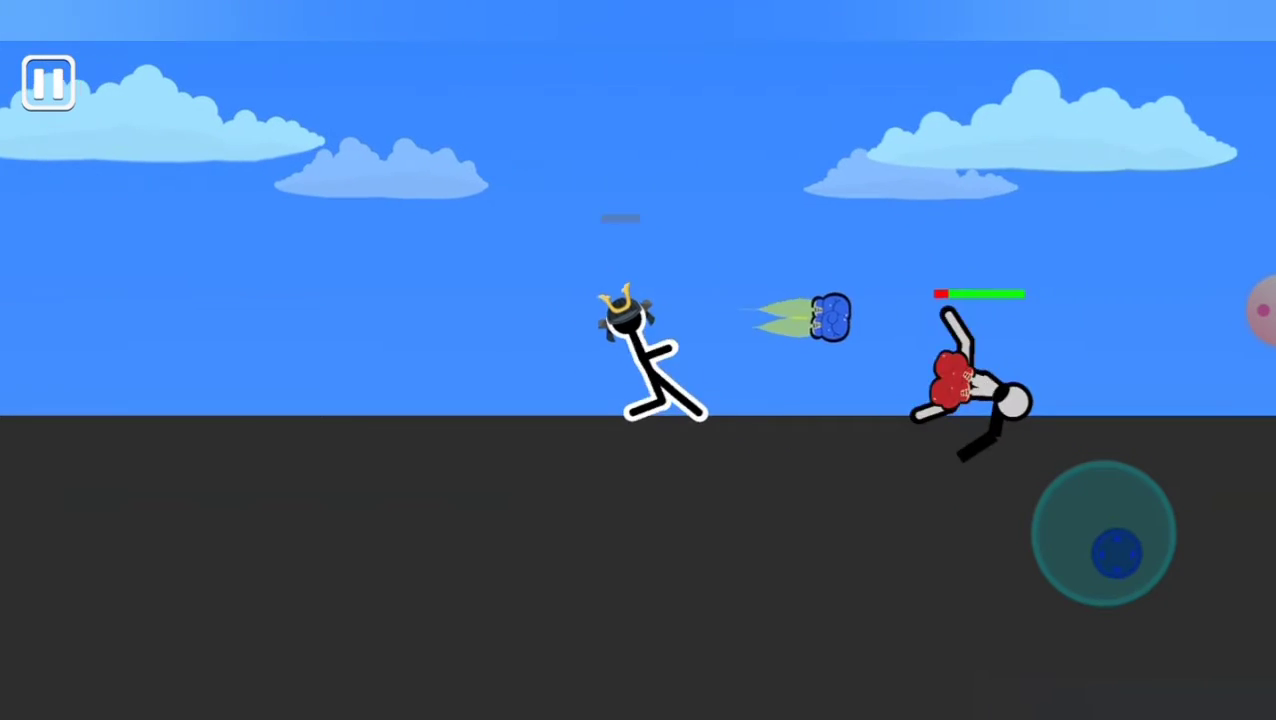
{"action": "mouse_move", "coordinate": [1115, 550]}
{"action": "left_mouse_down"}
{"action": "mouse_move", "coordinate": [1150, 565]}
{"action": "mouse_move", "coordinate": [1158, 555]}
{"action": "mouse_move", "coordinate": [1040, 530]}
{"action": "left_mouse_up"}
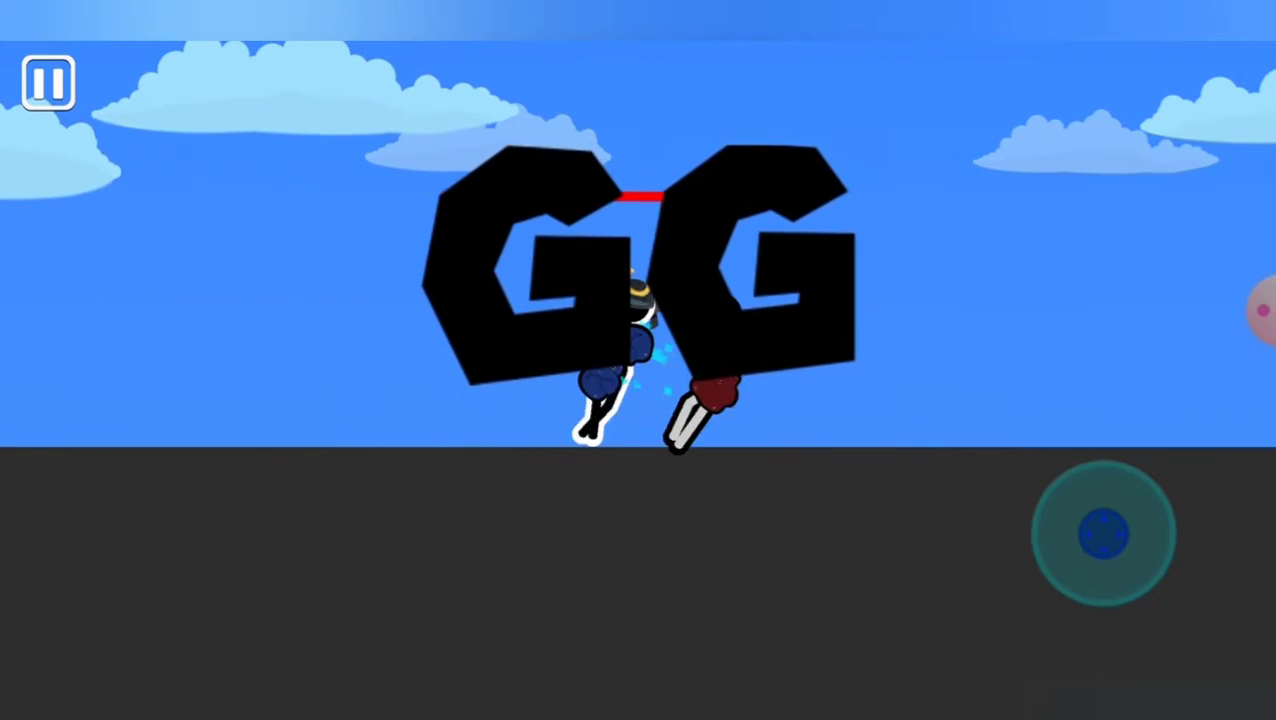
Replay after each knockout and keep winning until the score reads 7–3.
{"action": "left_click", "coordinate": [637, 536]}
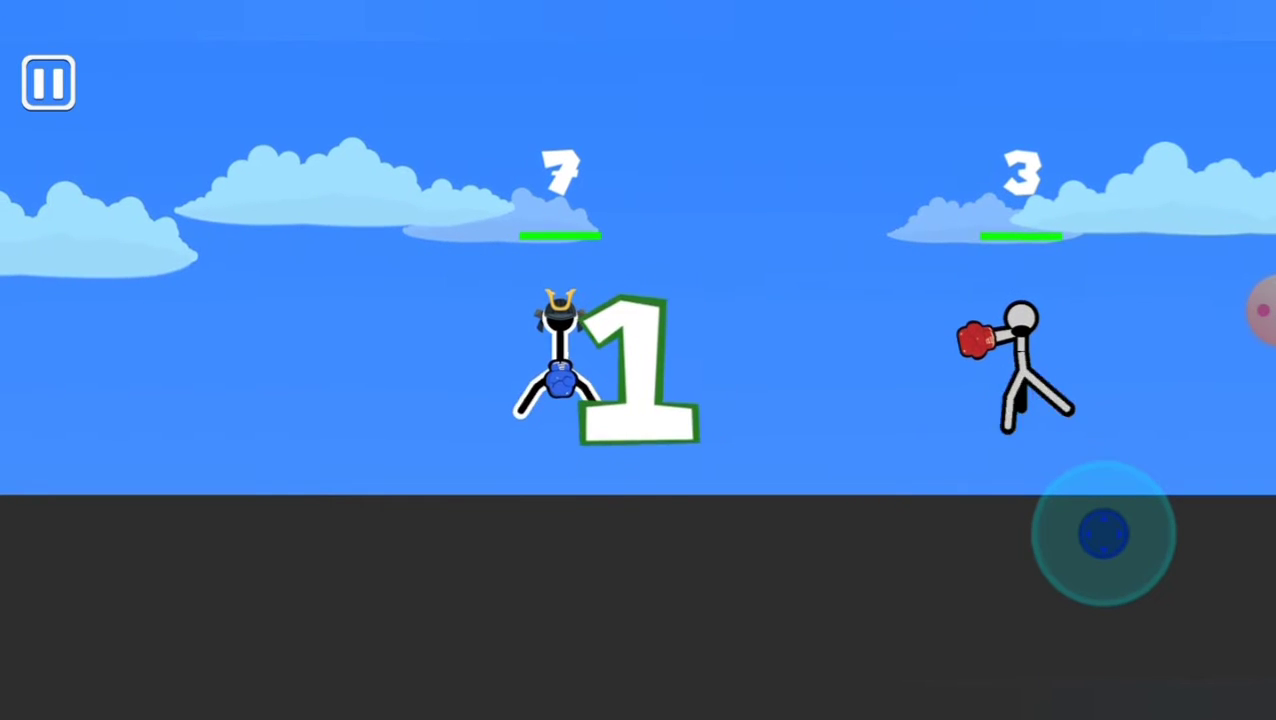
Advance black toward the gray fighter and punch him until he is knocked down.
{"action": "mouse_move", "coordinate": [1103, 537]}
{"action": "left_mouse_down"}
{"action": "mouse_move", "coordinate": [1160, 537]}
{"action": "mouse_move", "coordinate": [1140, 552]}
{"action": "mouse_move", "coordinate": [1160, 537]}
{"action": "left_mouse_up"}
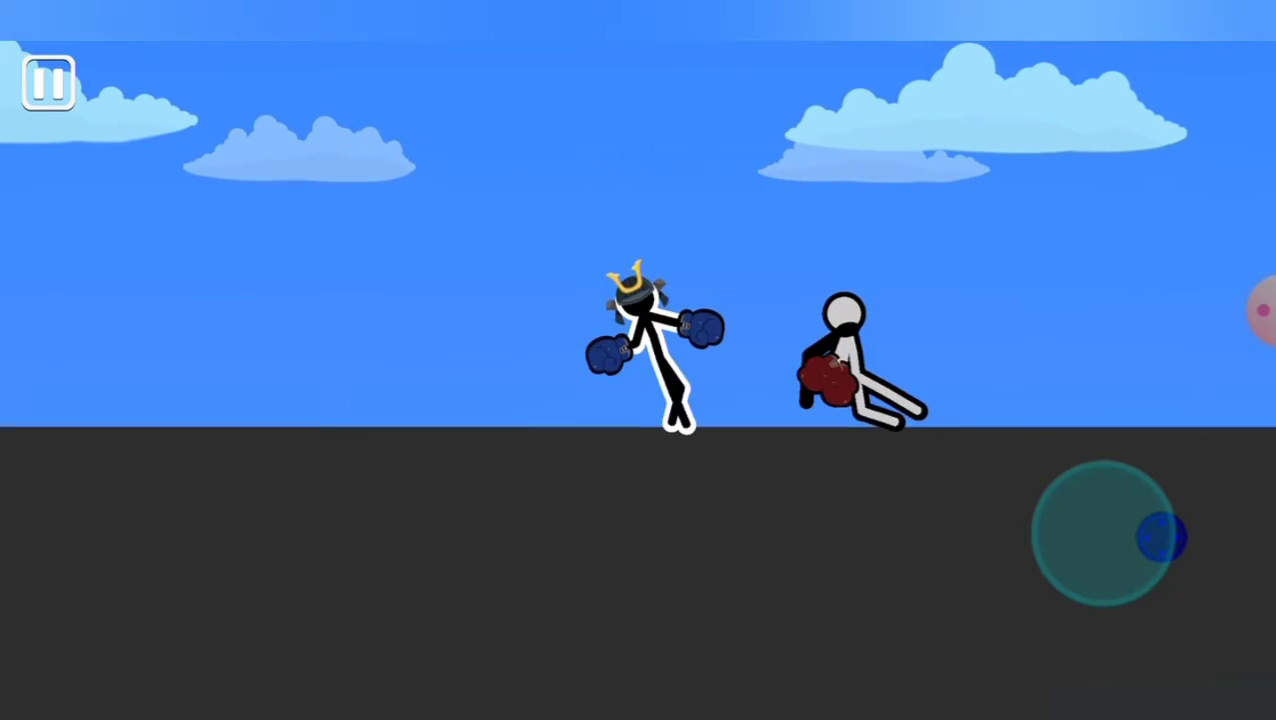
{"action": "left_click_drag", "start_coordinate": [1160, 537], "coordinate": [1160, 537]}
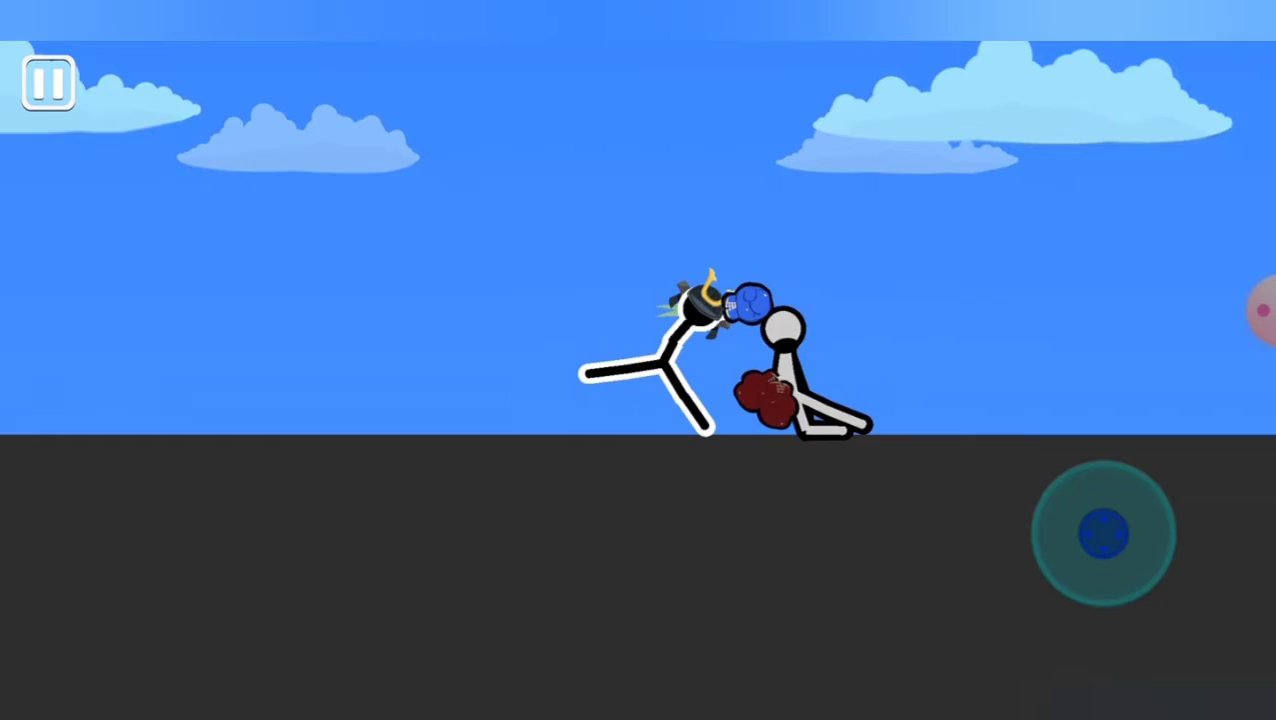
{"action": "mouse_move", "coordinate": [1103, 537]}
{"action": "left_mouse_down"}
{"action": "mouse_move", "coordinate": [1160, 550]}
{"action": "mouse_move", "coordinate": [1103, 537]}
{"action": "mouse_move", "coordinate": [1160, 520]}
{"action": "left_mouse_up"}
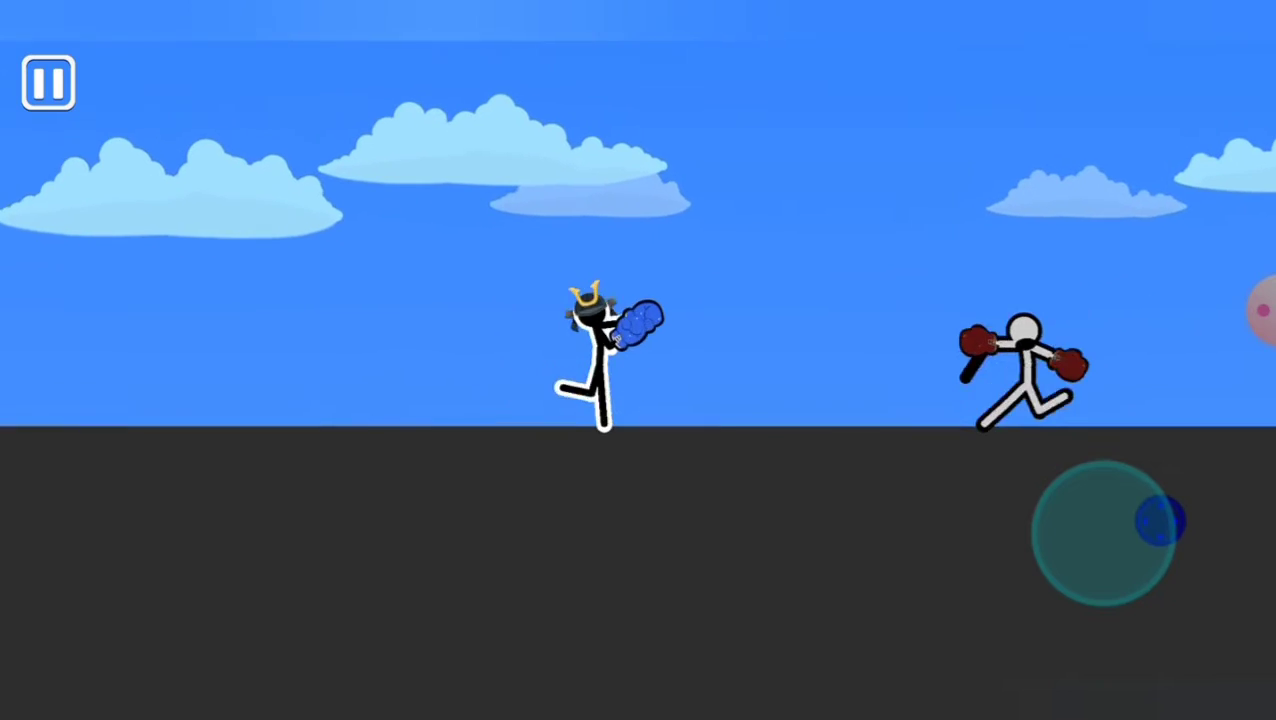
{"action": "mouse_move", "coordinate": [1160, 520]}
{"action": "left_mouse_down"}
{"action": "mouse_move", "coordinate": [1150, 565]}
{"action": "mouse_move", "coordinate": [1045, 545]}
{"action": "left_mouse_up"}
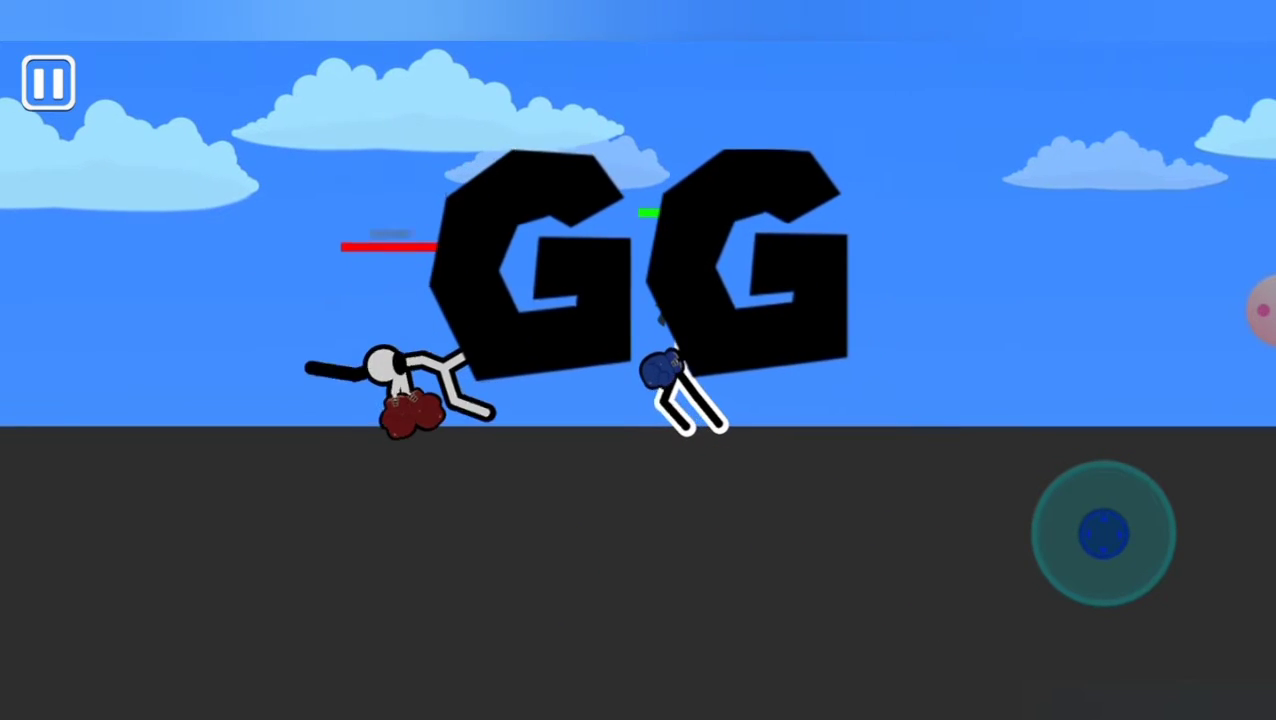
Start the round at 8–3 and close black in to trade punches with gray.
{"action": "left_click", "coordinate": [636, 536]}
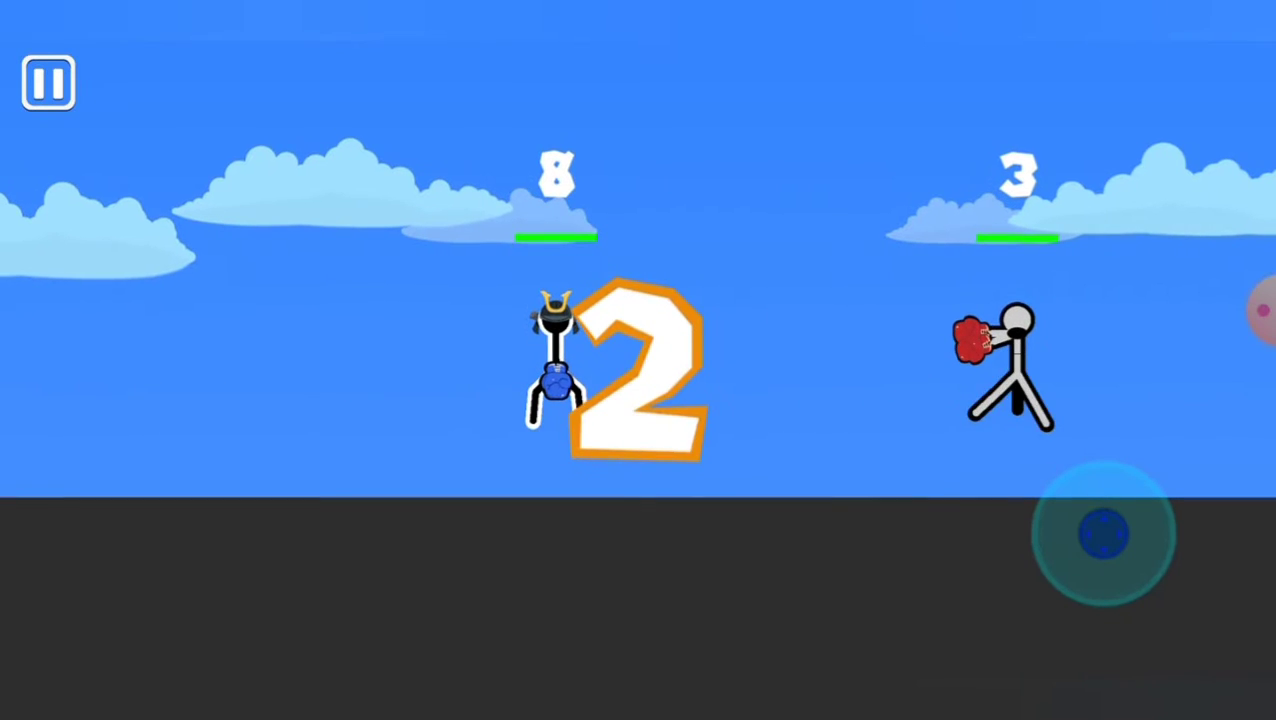
{"action": "mouse_move", "coordinate": [1160, 535]}
{"action": "left_mouse_down"}
{"action": "mouse_move", "coordinate": [1135, 520]}
{"action": "mouse_move", "coordinate": [1088, 540]}
{"action": "left_mouse_up"}
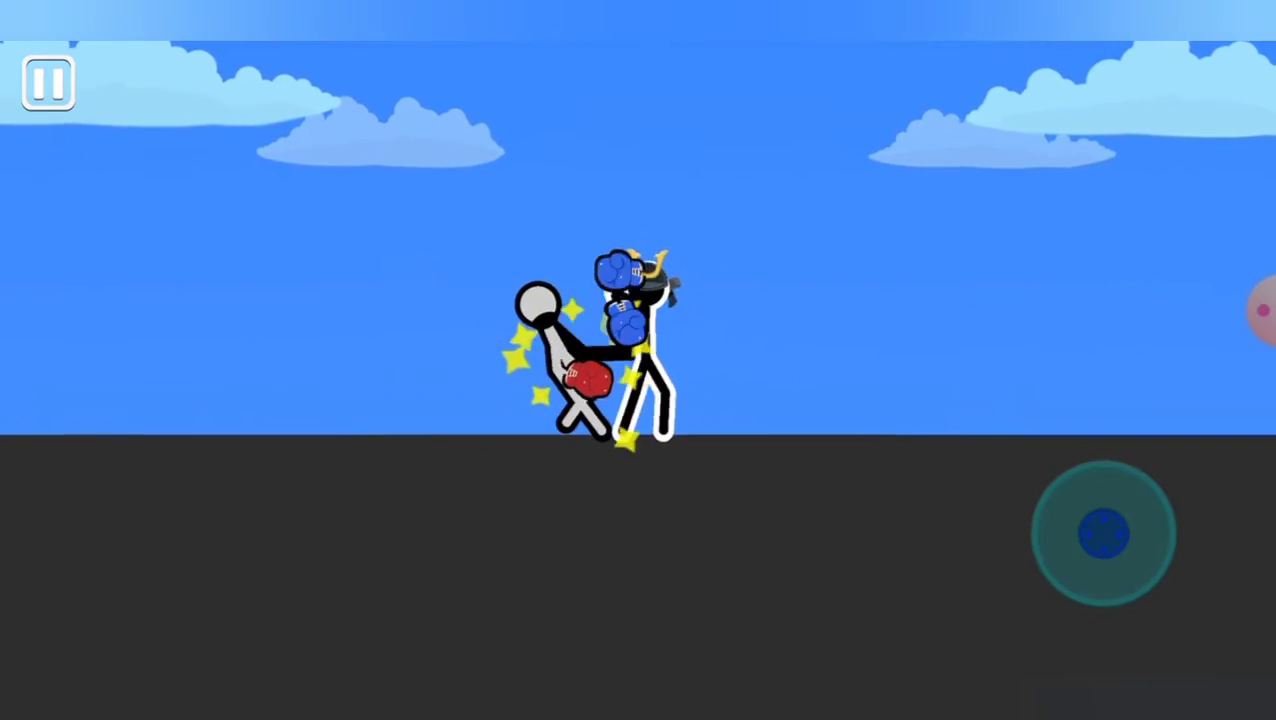
{"action": "left_click_drag", "start_coordinate": [1085, 530], "coordinate": [1045, 532]}
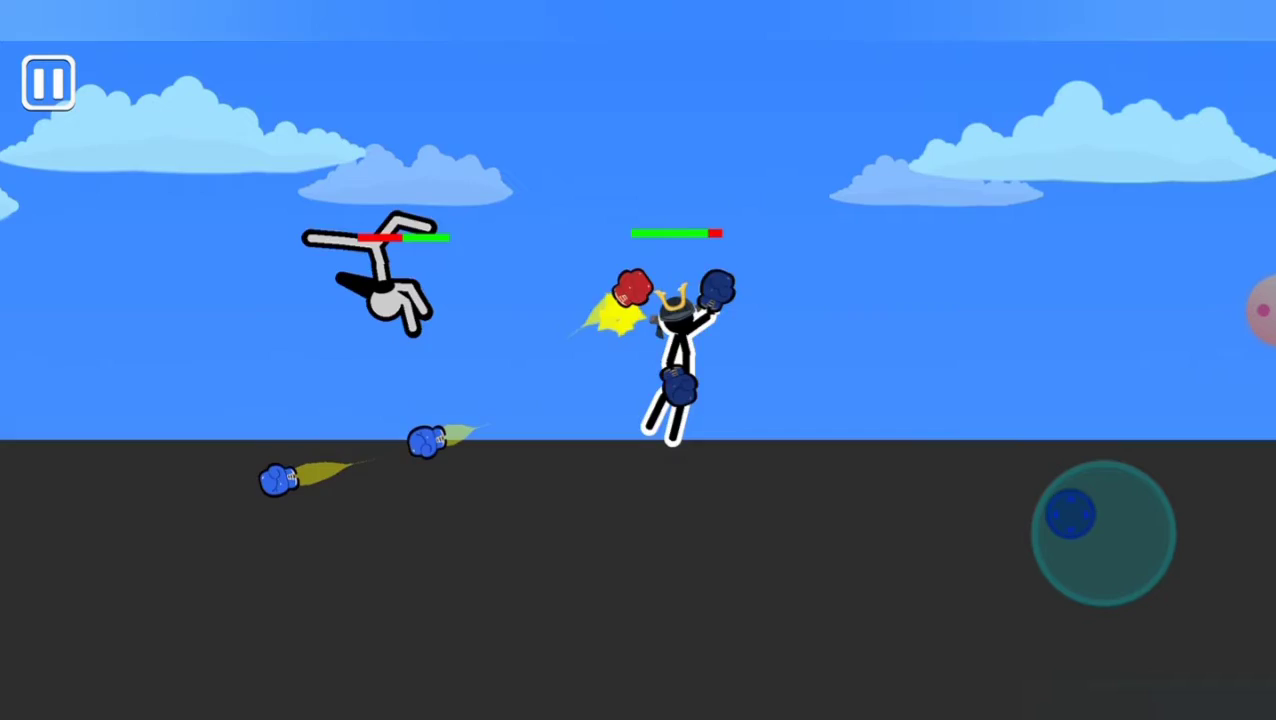
Leap, charge and back off around the gray stickman until he is knocked down for GG.
{"action": "mouse_move", "coordinate": [1082, 512]}
{"action": "left_mouse_down"}
{"action": "mouse_move", "coordinate": [1048, 515]}
{"action": "mouse_move", "coordinate": [1048, 530]}
{"action": "left_mouse_up"}
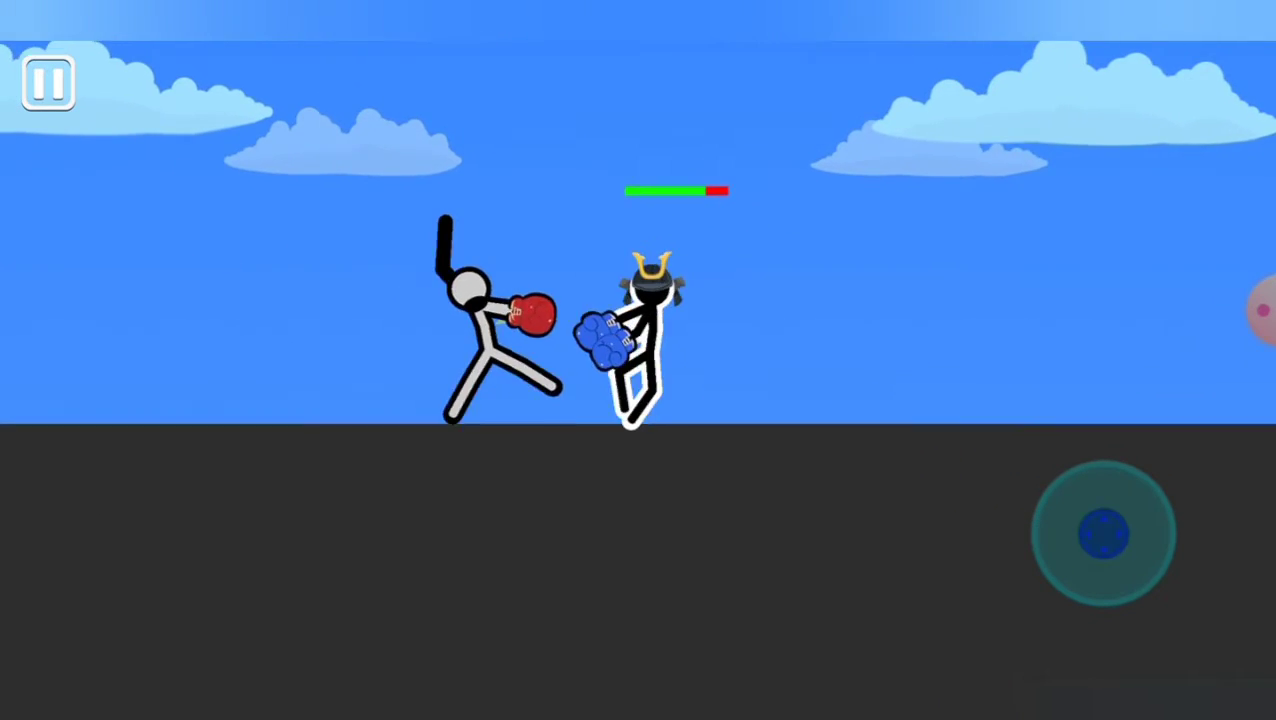
{"action": "left_click_drag", "start_coordinate": [1115, 478], "coordinate": [1070, 500]}
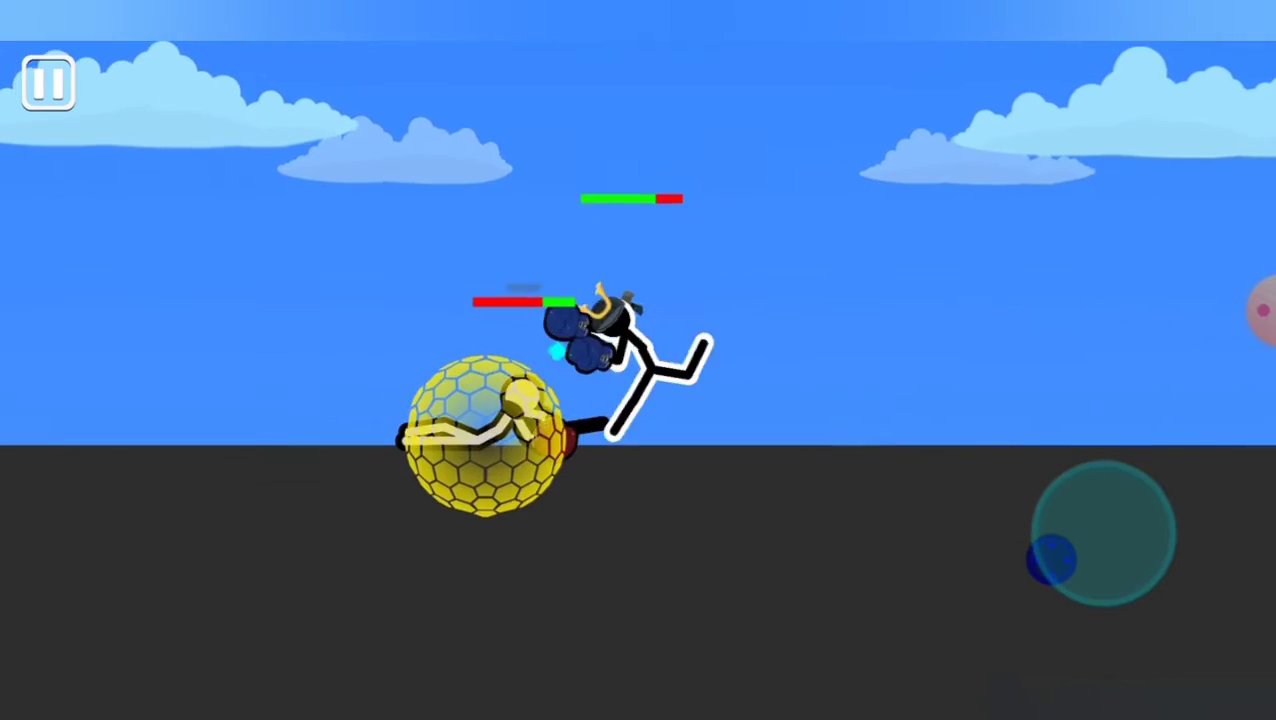
{"action": "left_click_drag", "start_coordinate": [1058, 570], "coordinate": [1050, 555]}
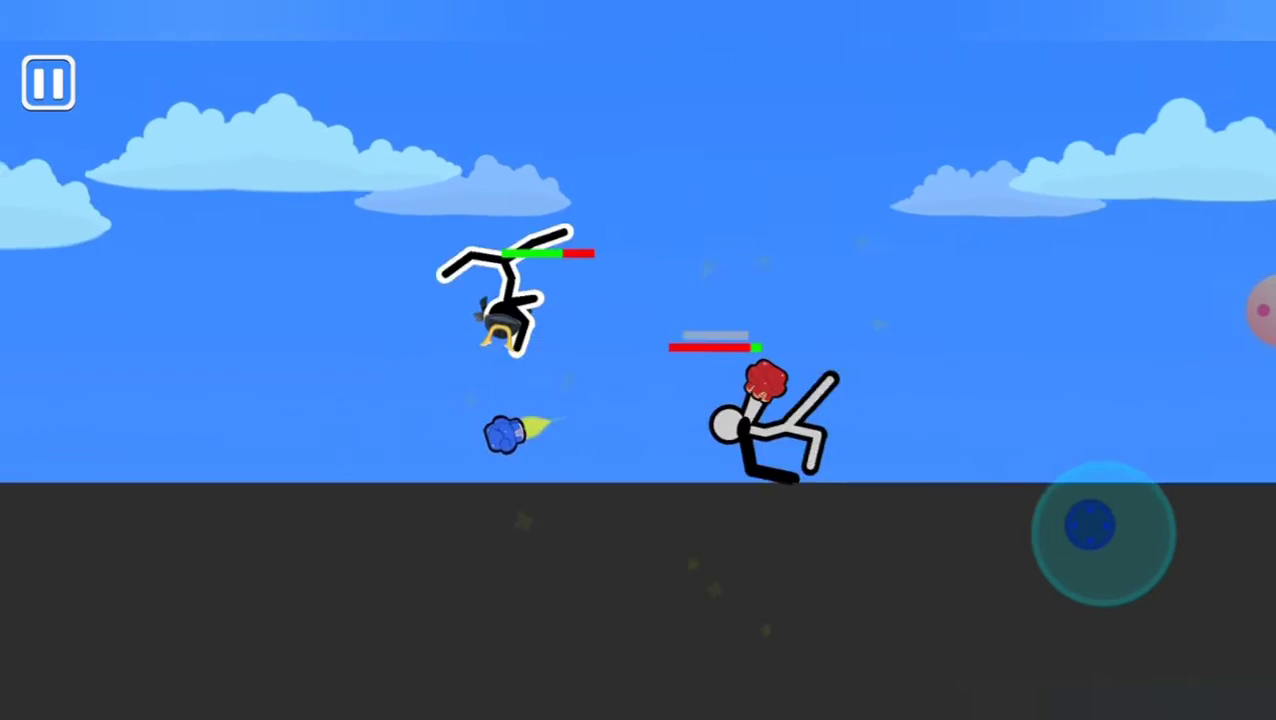
{"action": "mouse_move", "coordinate": [1105, 535]}
{"action": "left_mouse_down"}
{"action": "mouse_move", "coordinate": [1160, 525]}
{"action": "mouse_move", "coordinate": [1155, 515]}
{"action": "mouse_move", "coordinate": [1045, 538]}
{"action": "left_mouse_up"}
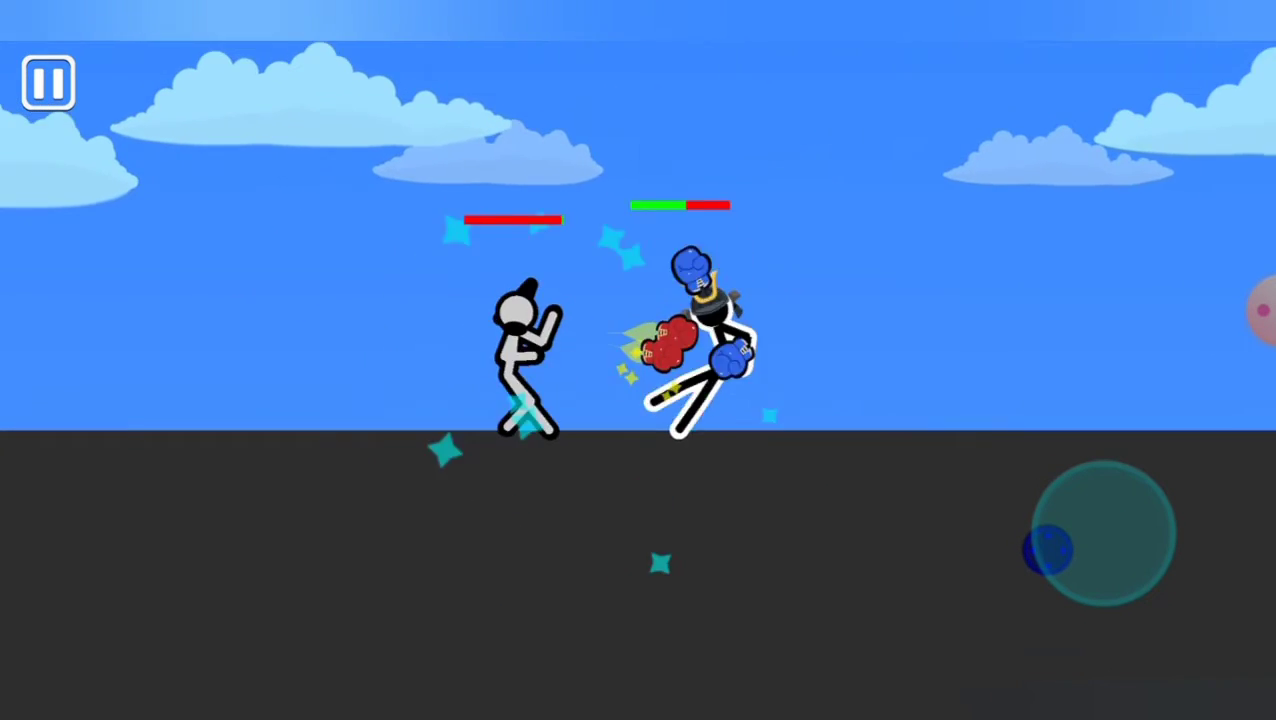
{"action": "left_click_drag", "start_coordinate": [1045, 548], "coordinate": [1045, 545]}
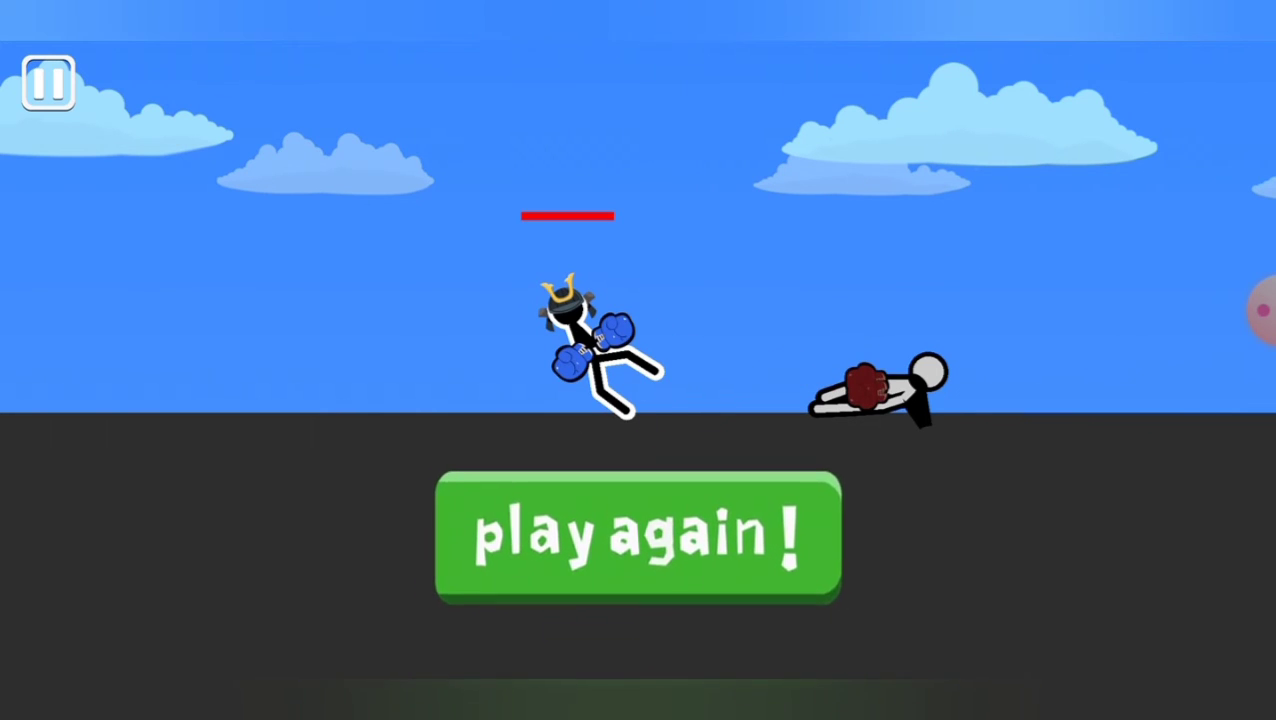
Choose play again after the knockout to begin a round with black leading 9–5.
{"action": "left_click", "coordinate": [638, 537]}
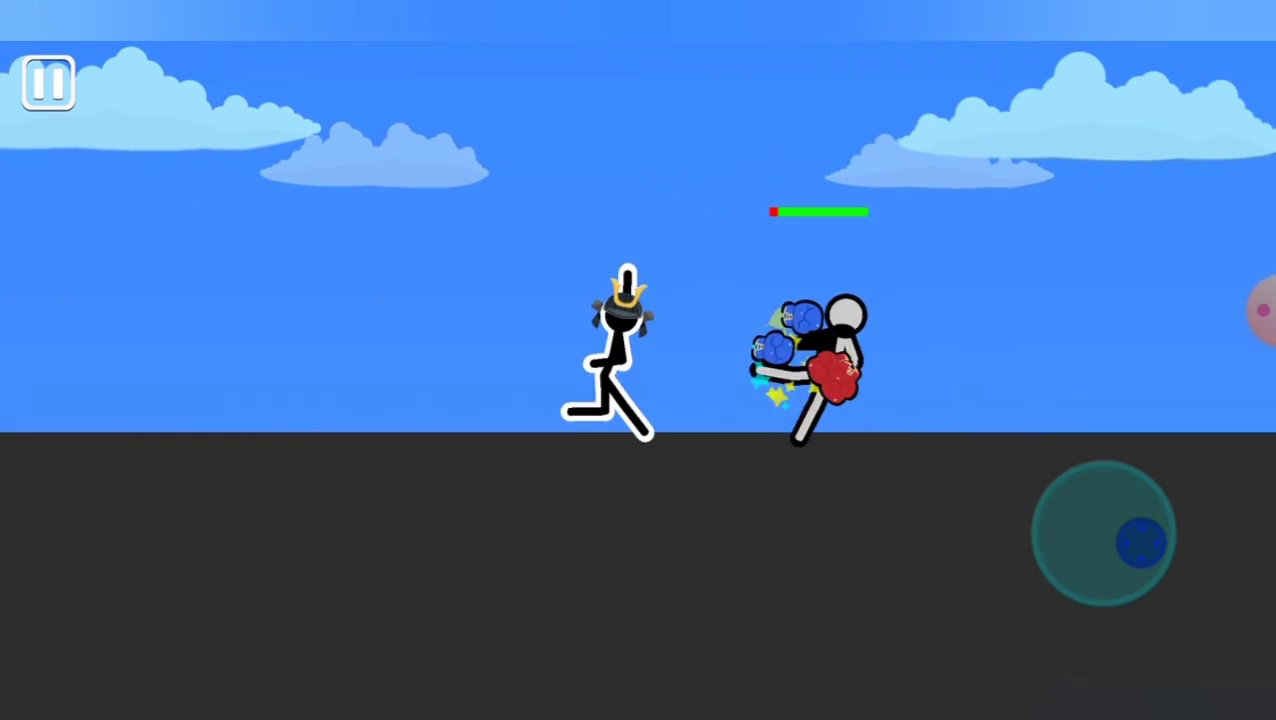
Rush black at the gray stickman repeatedly, punching him until GG appears.
{"action": "left_click_drag", "start_coordinate": [1105, 535], "coordinate": [1160, 540]}
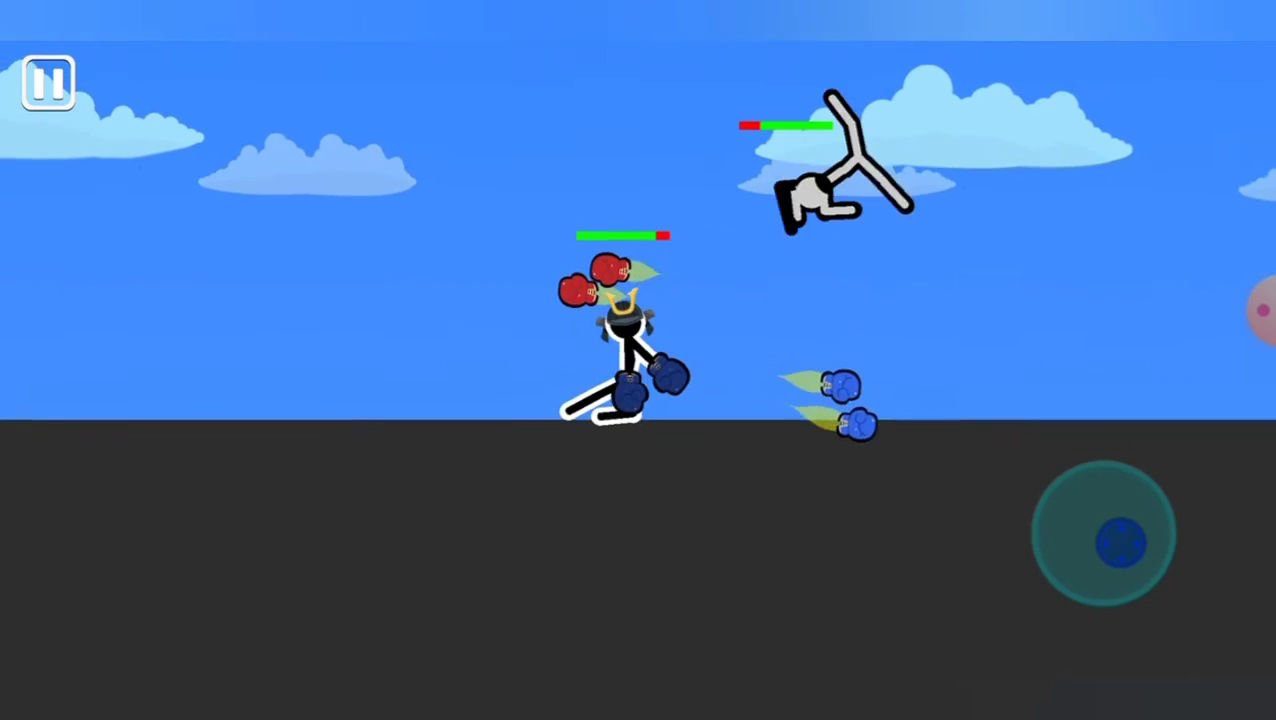
{"action": "mouse_move", "coordinate": [1105, 535]}
{"action": "left_mouse_down"}
{"action": "mouse_move", "coordinate": [1160, 525]}
{"action": "mouse_move", "coordinate": [1160, 538]}
{"action": "left_mouse_up"}
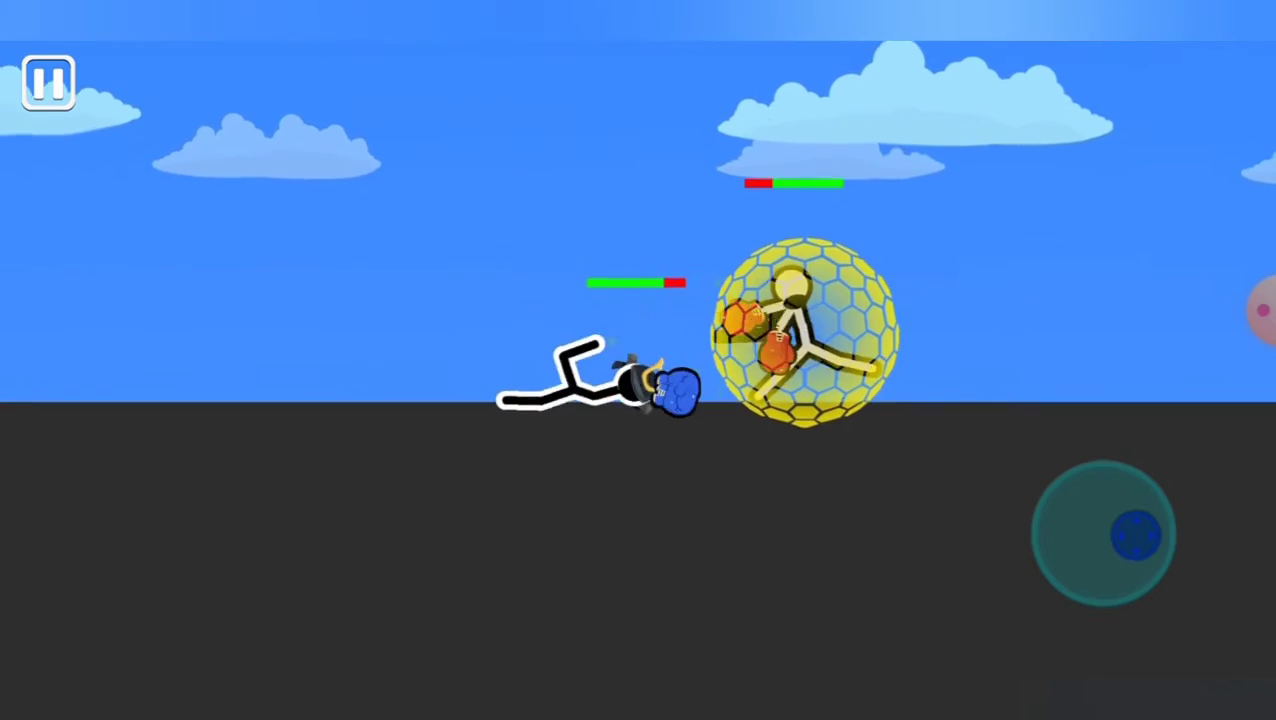
{"action": "mouse_move", "coordinate": [1160, 538]}
{"action": "left_mouse_down"}
{"action": "mouse_move", "coordinate": [1105, 535]}
{"action": "mouse_move", "coordinate": [1160, 540]}
{"action": "left_mouse_up"}
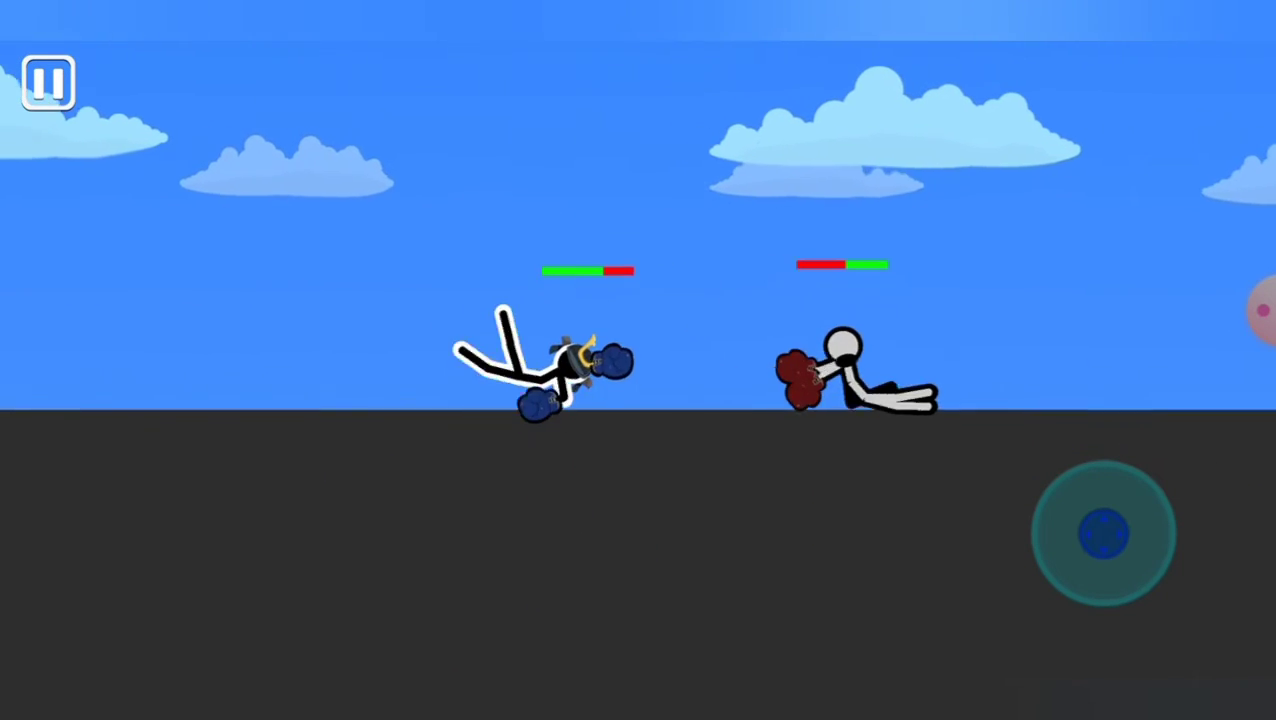
{"action": "mouse_move", "coordinate": [1105, 535]}
{"action": "left_mouse_down"}
{"action": "mouse_move", "coordinate": [1155, 560]}
{"action": "mouse_move", "coordinate": [1050, 540]}
{"action": "left_mouse_up"}
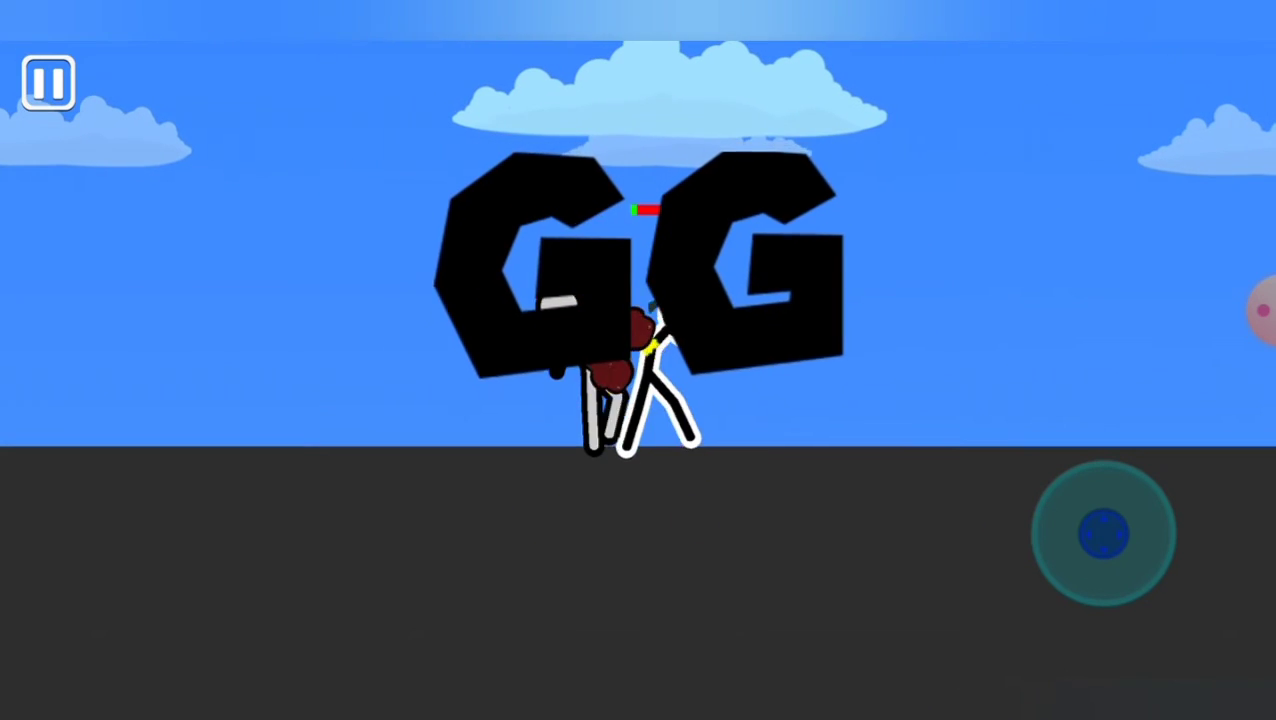